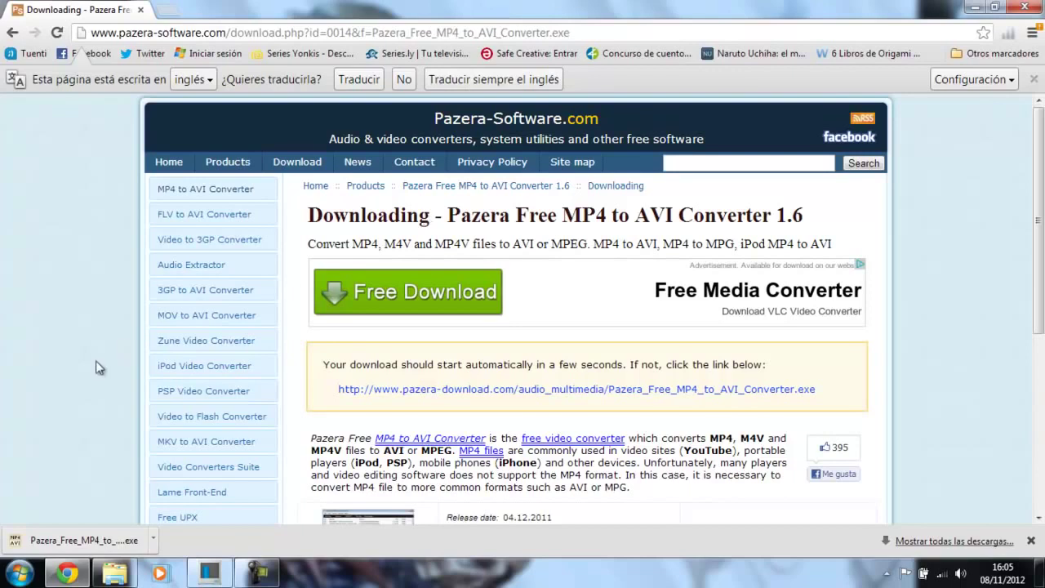
- Run the downloaded Pazera Free MP4 to AVI Converter installer in Spanish and accept its license agreement
{"action": "left_click", "coordinate": [82, 542]}
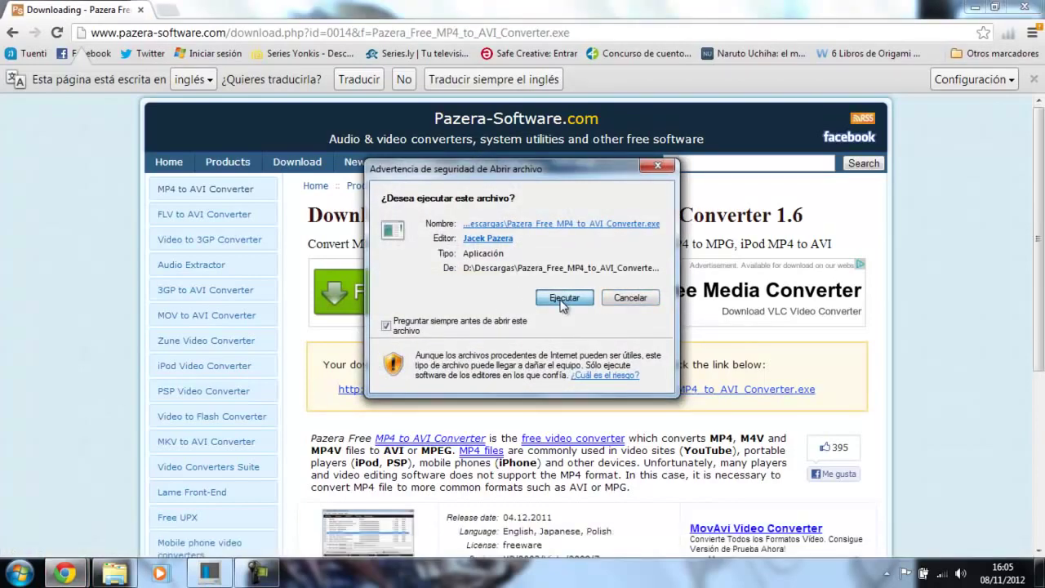
{"action": "left_click", "coordinate": [562, 299]}
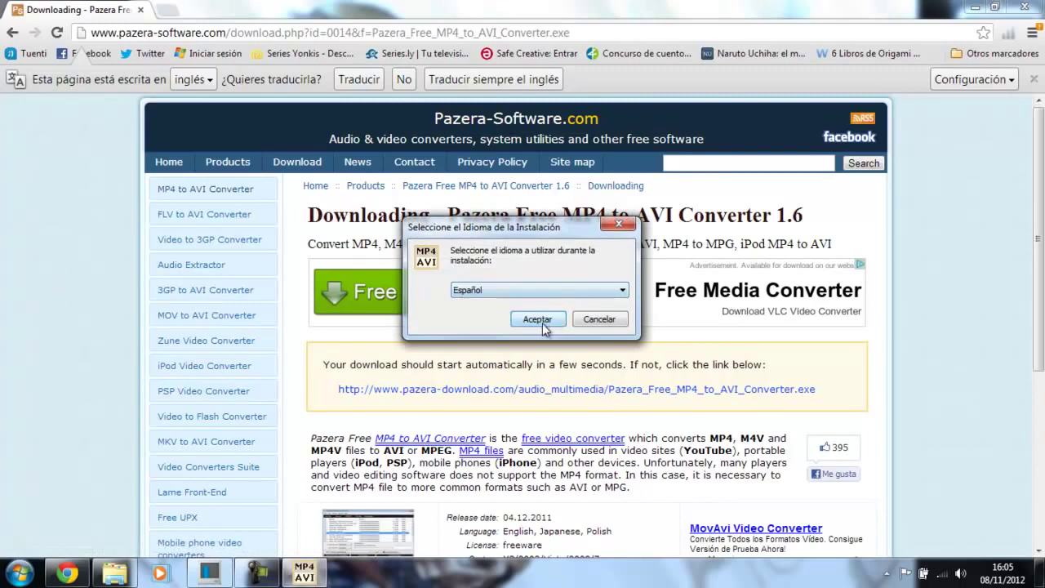
{"action": "left_click", "coordinate": [544, 326]}
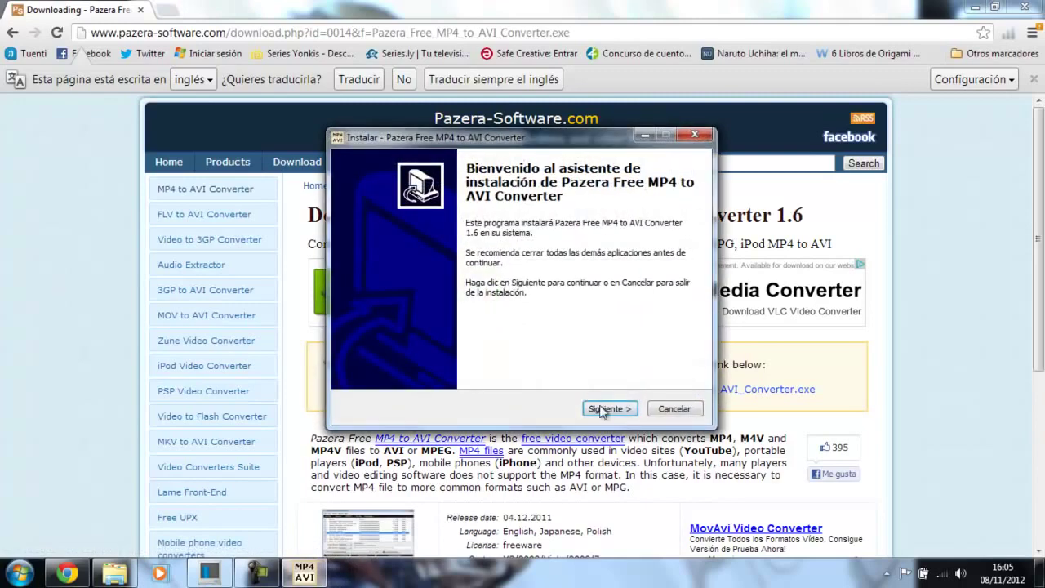
{"action": "left_click", "coordinate": [605, 413]}
{"action": "left_click", "coordinate": [478, 361]}
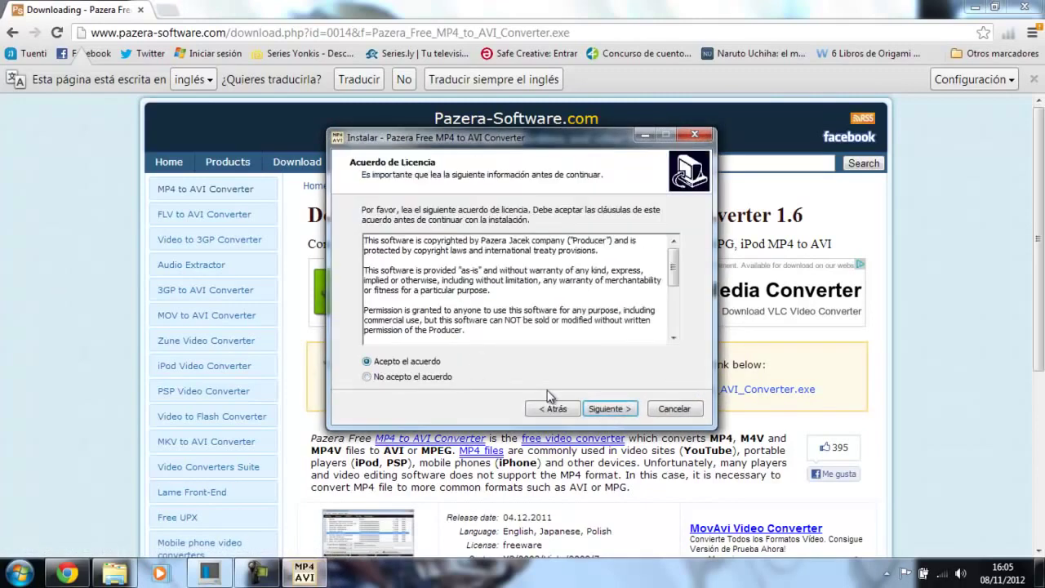
{"action": "left_click", "coordinate": [599, 413]}
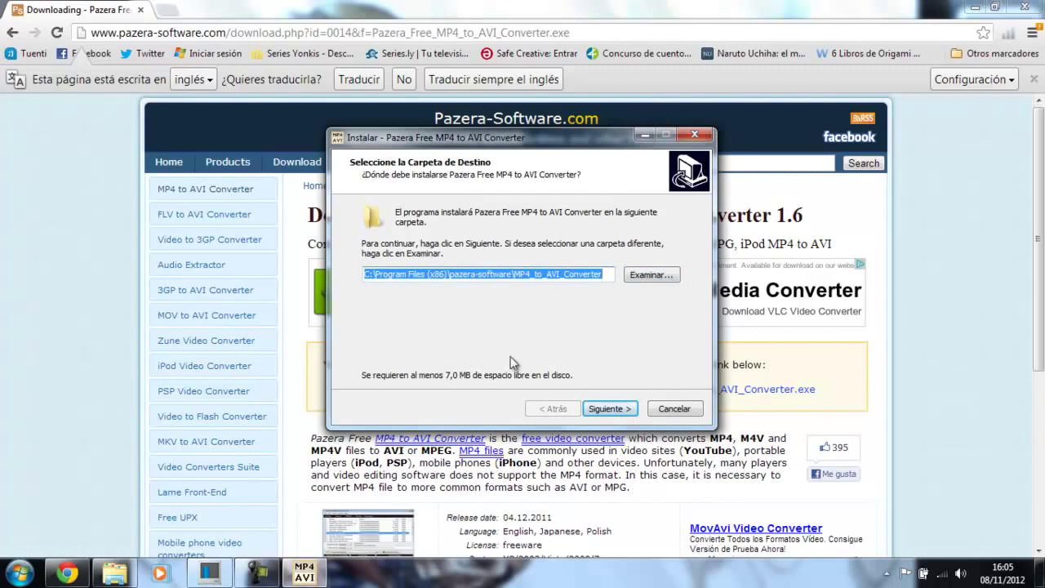
- Keep the default destination folder, Start menu folder and desktop icon option, and start the installation
{"action": "left_click", "coordinate": [609, 409]}
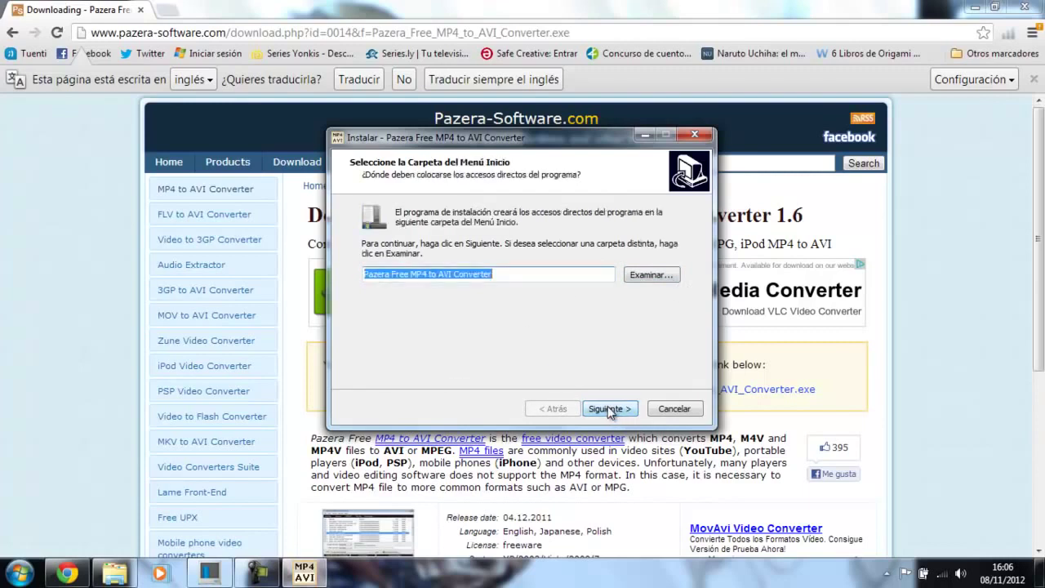
{"action": "left_click", "coordinate": [609, 408]}
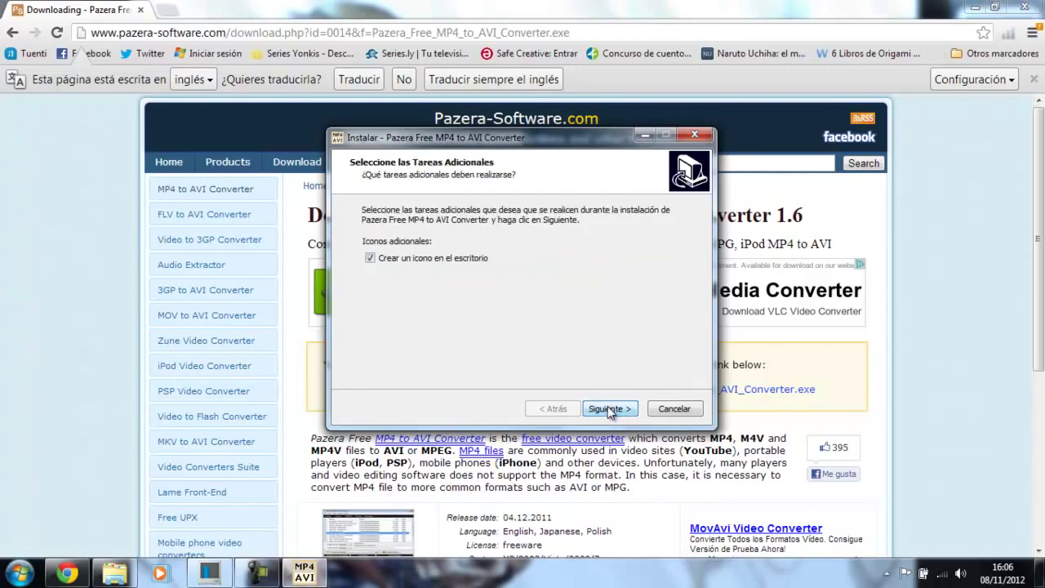
{"action": "left_click", "coordinate": [609, 409]}
{"action": "left_click", "coordinate": [609, 409]}
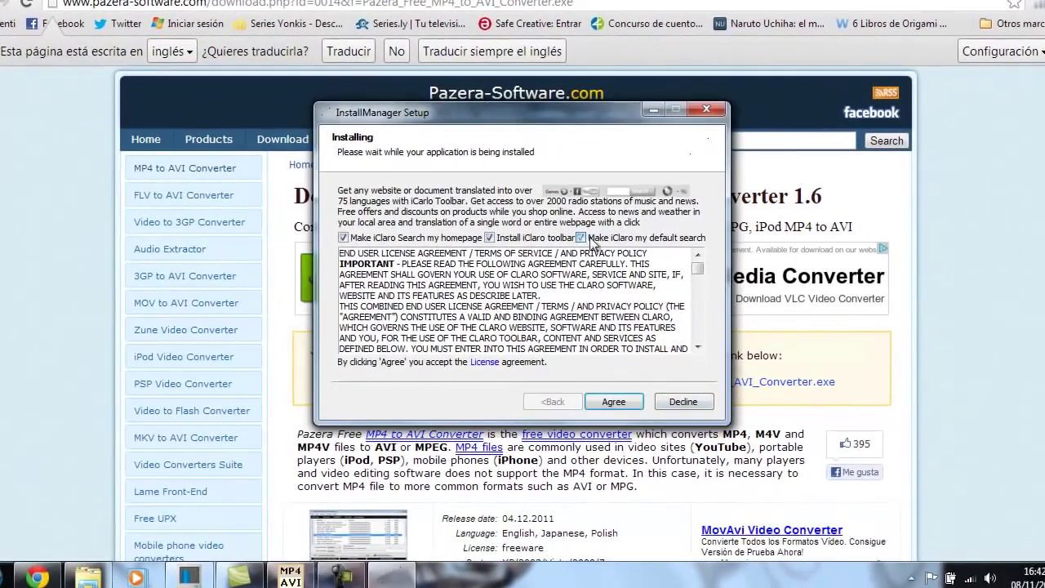
- Deselect the iClaro homepage, toolbar and default search options, and decline both the iClaro and RegClean Pro offers
{"action": "left_click", "coordinate": [589, 241]}
{"action": "left_click", "coordinate": [524, 243]}
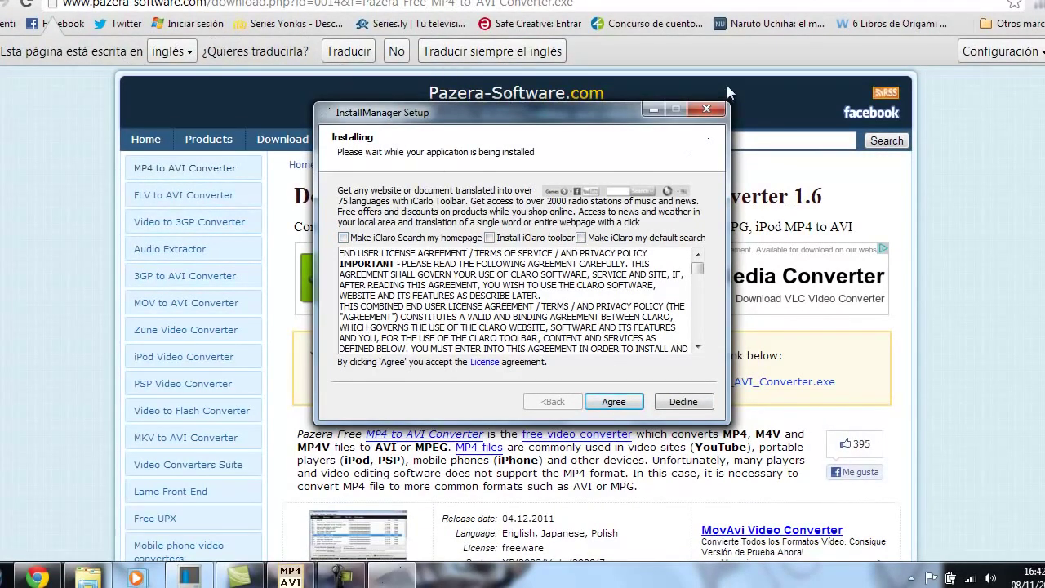
{"action": "left_click", "coordinate": [671, 405]}
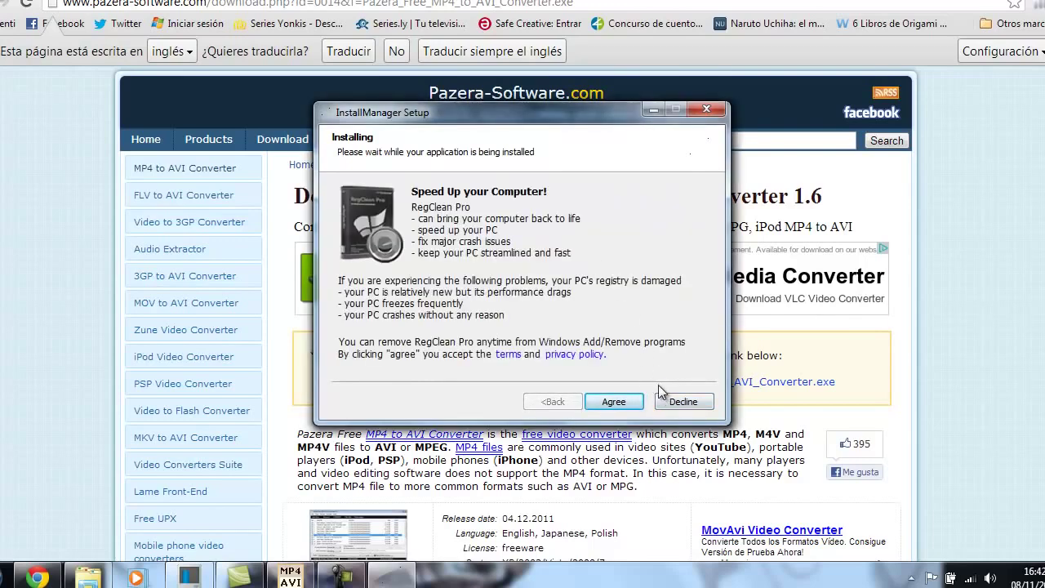
{"action": "left_click", "coordinate": [671, 408]}
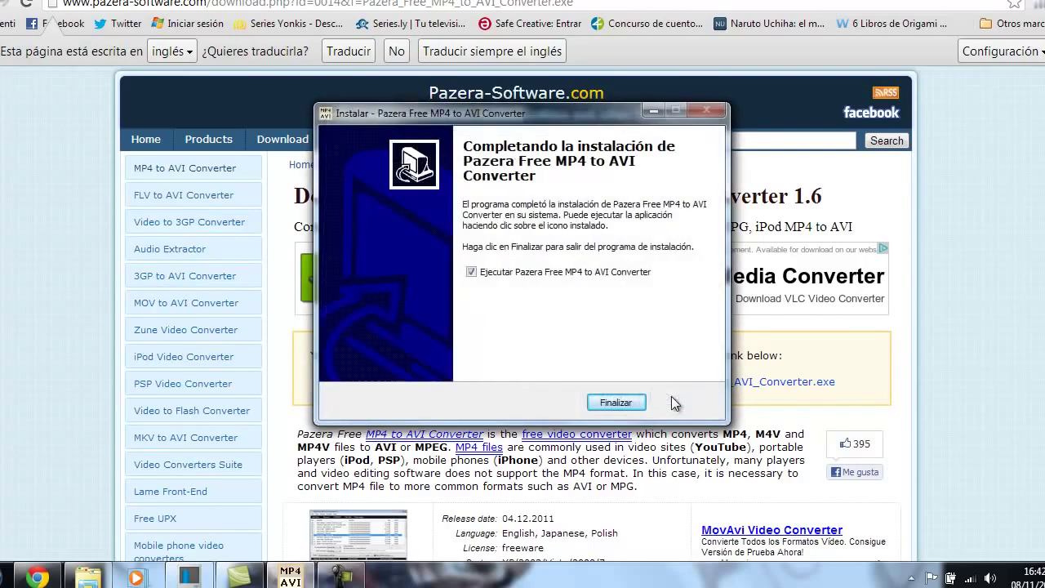
- Finish the setup with the option to run Pazera Free MP4 to AVI Converter enabled
{"action": "left_click", "coordinate": [607, 408]}
{"action": "left_click", "coordinate": [480, 276]}
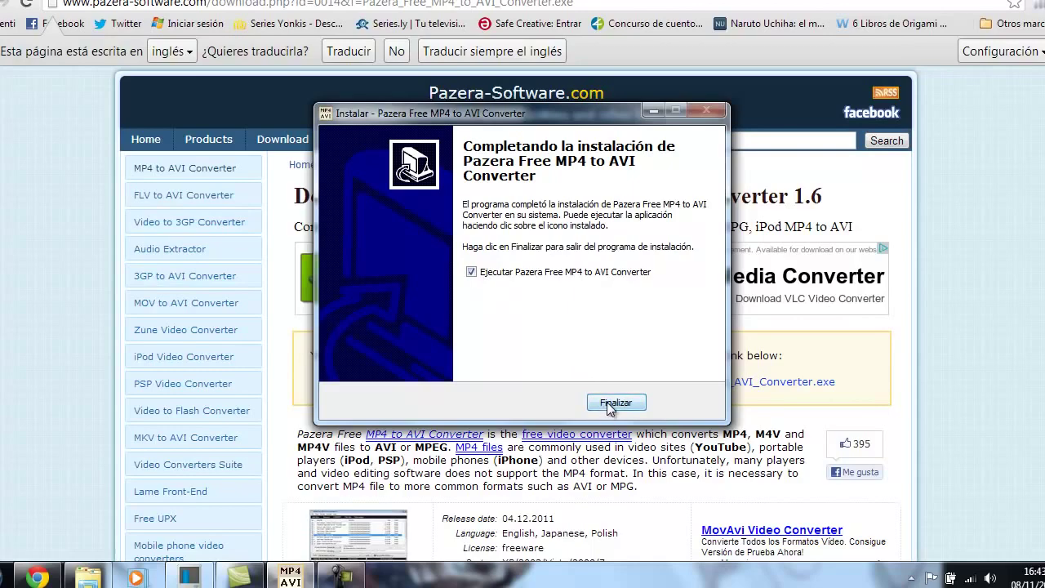
{"action": "left_click", "coordinate": [615, 403]}
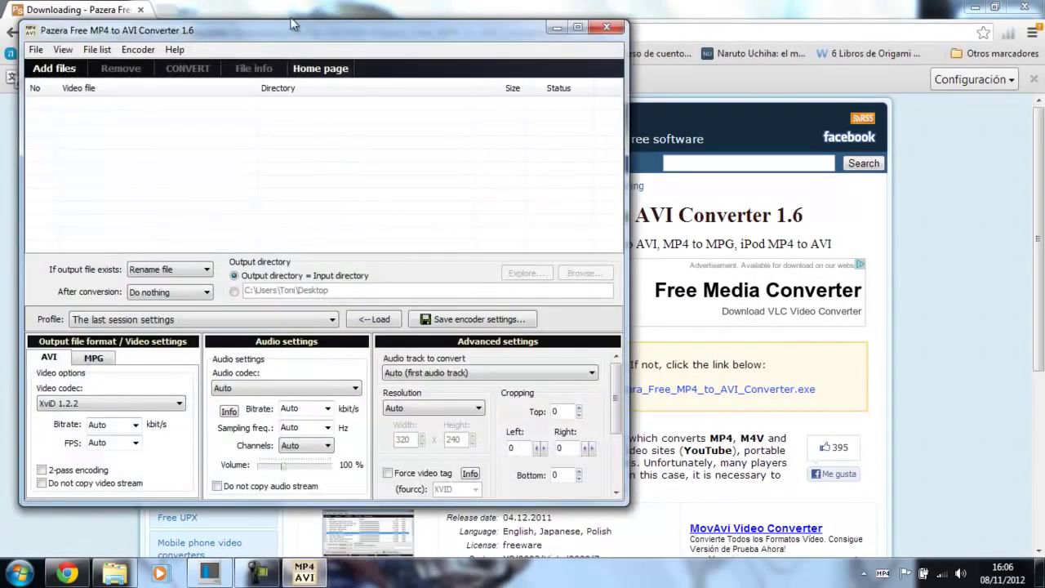
- Minimize the browser window and maximize the converter window
{"action": "double_click", "coordinate": [295, 33]}
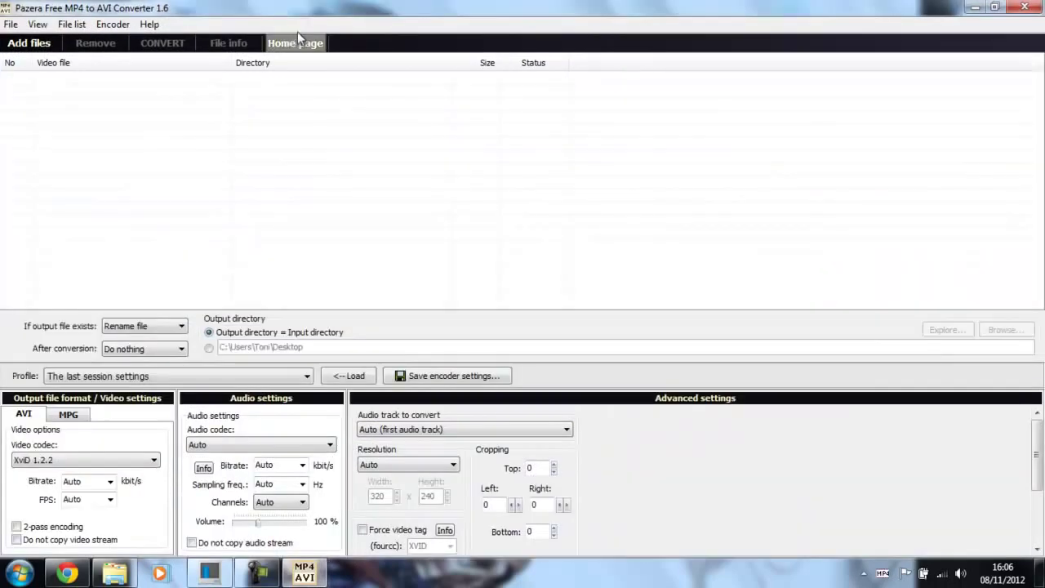
{"action": "left_click", "coordinate": [991, 7]}
{"action": "left_click", "coordinate": [974, 7]}
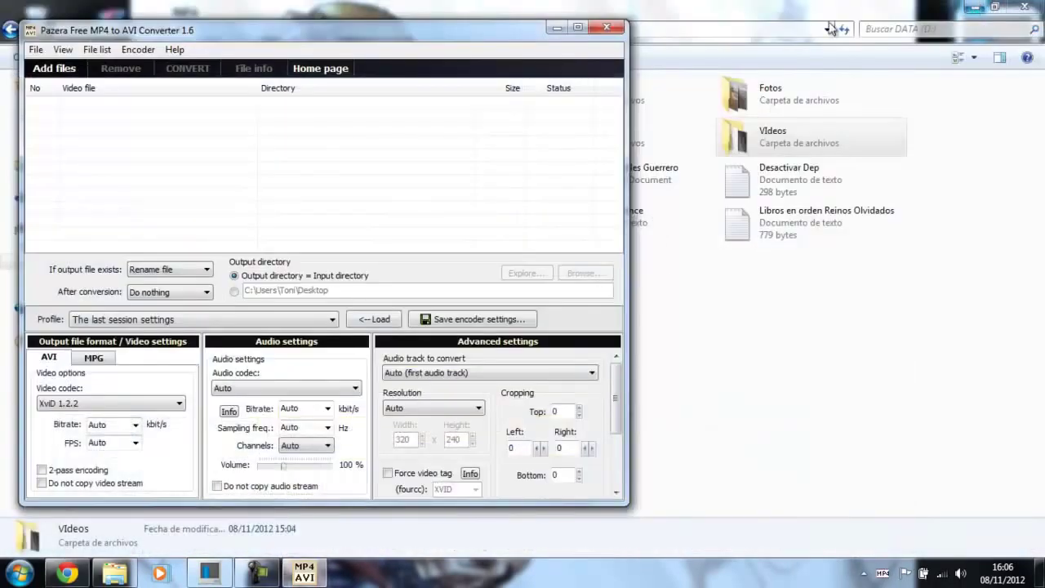
{"action": "double_click", "coordinate": [392, 34]}
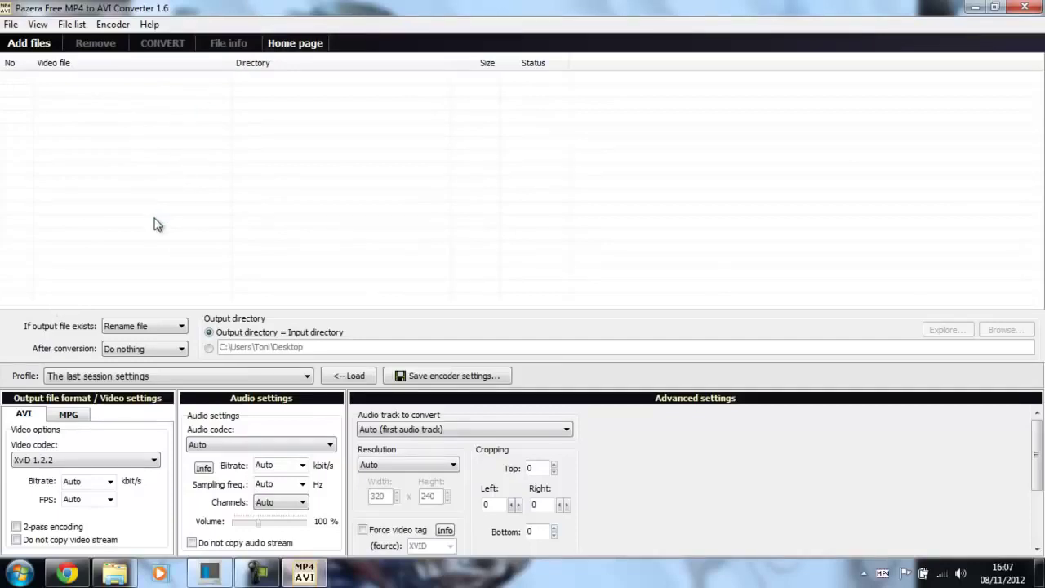
{"action": "left_click", "coordinate": [113, 25]}
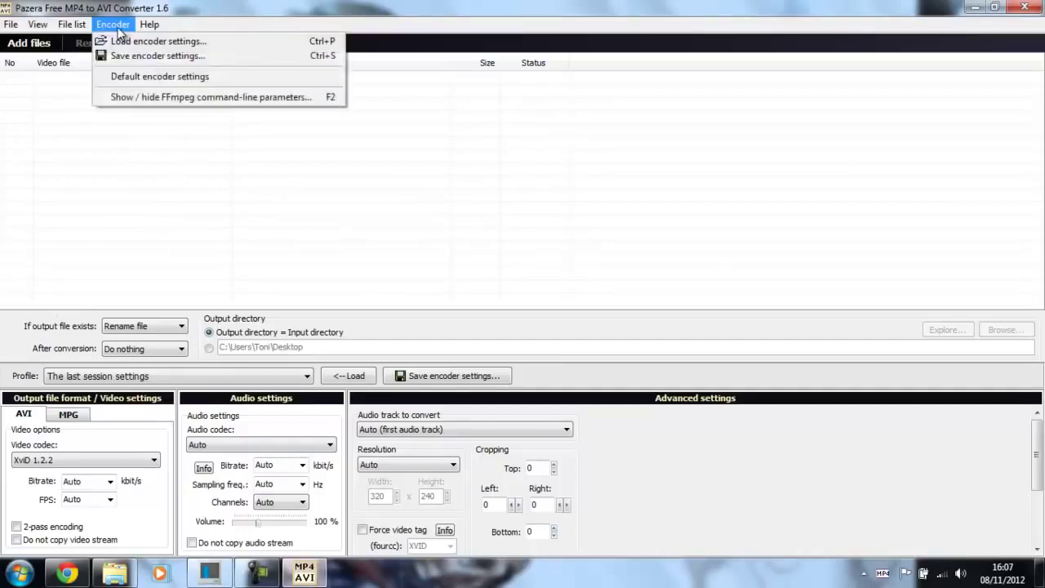
{"action": "left_click", "coordinate": [118, 30]}
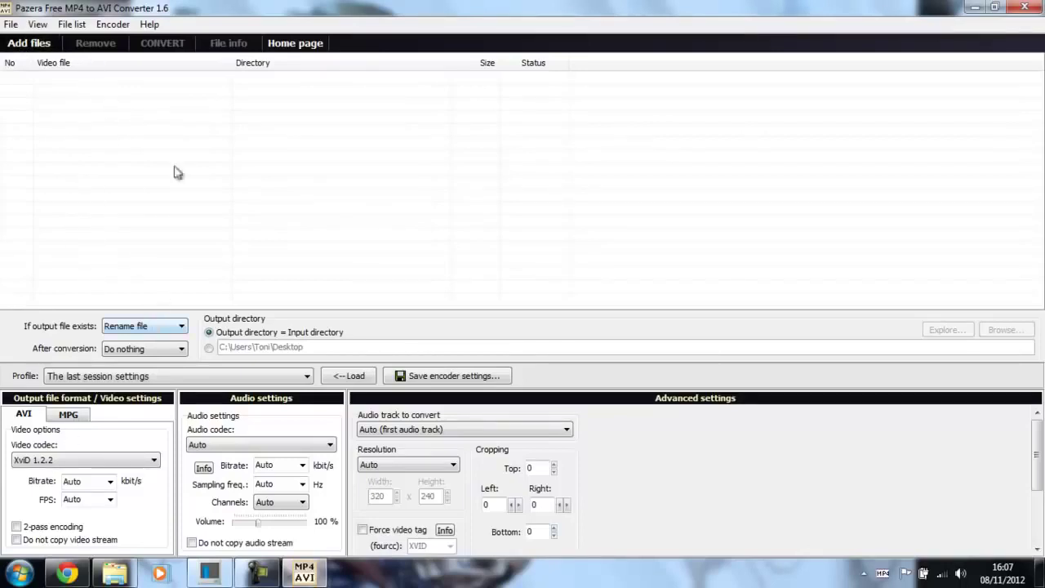
- Start adding files and browse to the VIdeos\Papiroflexia folder on the DATA (D:) drive
{"action": "left_click", "coordinate": [16, 45]}
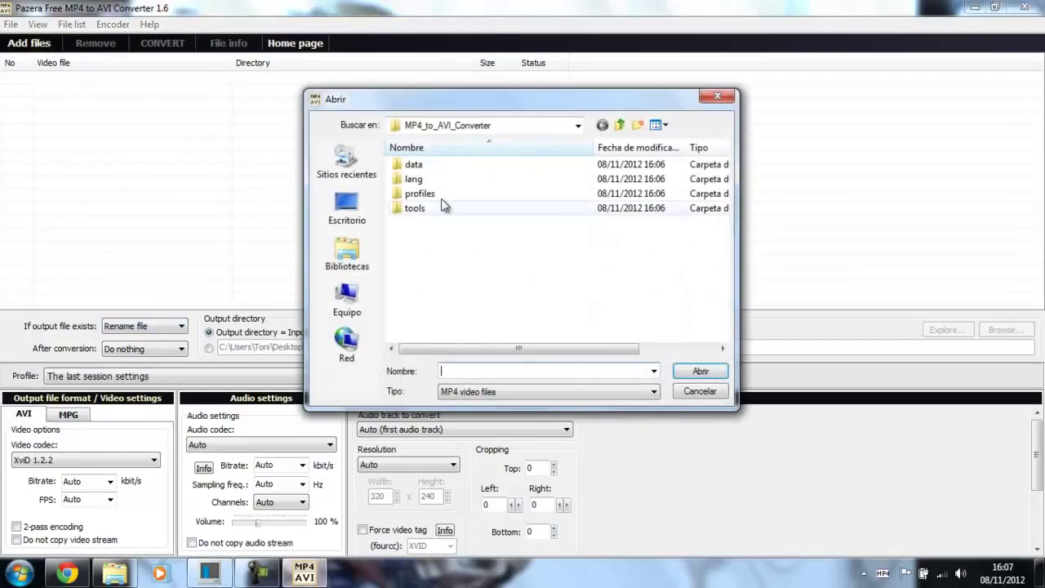
{"action": "left_click", "coordinate": [346, 304]}
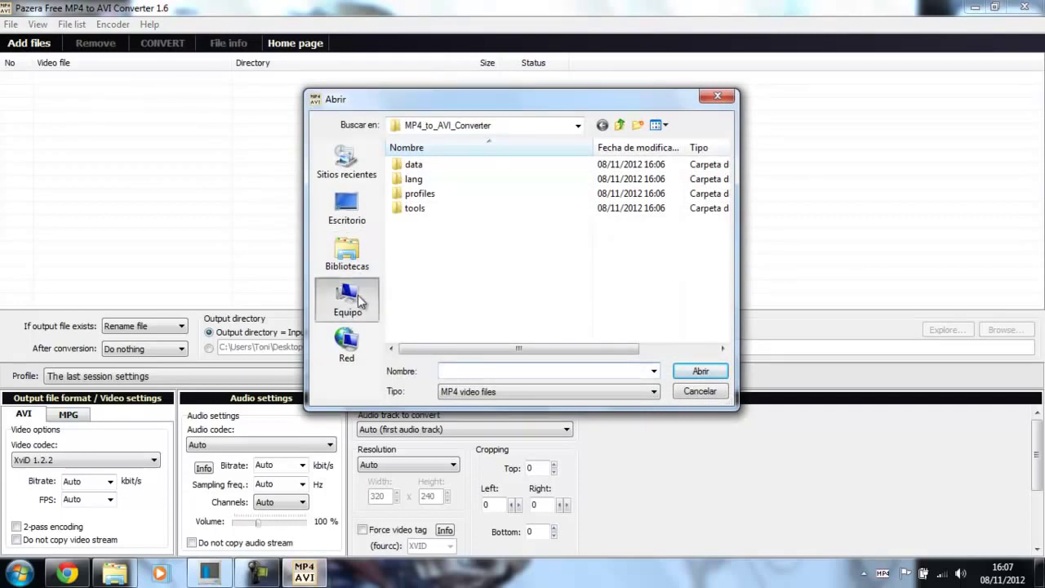
{"action": "double_click", "coordinate": [486, 212]}
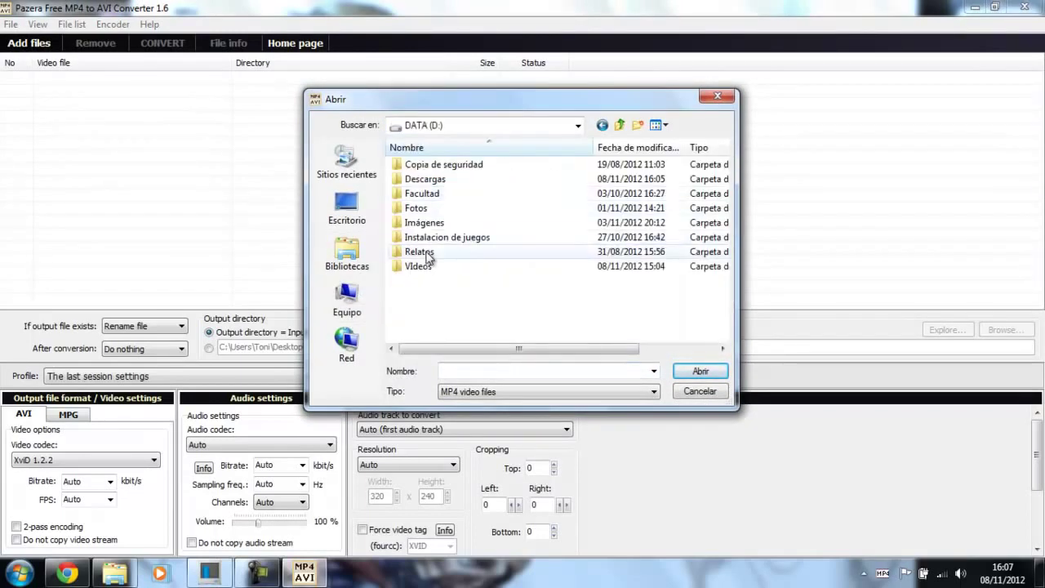
{"action": "double_click", "coordinate": [427, 270]}
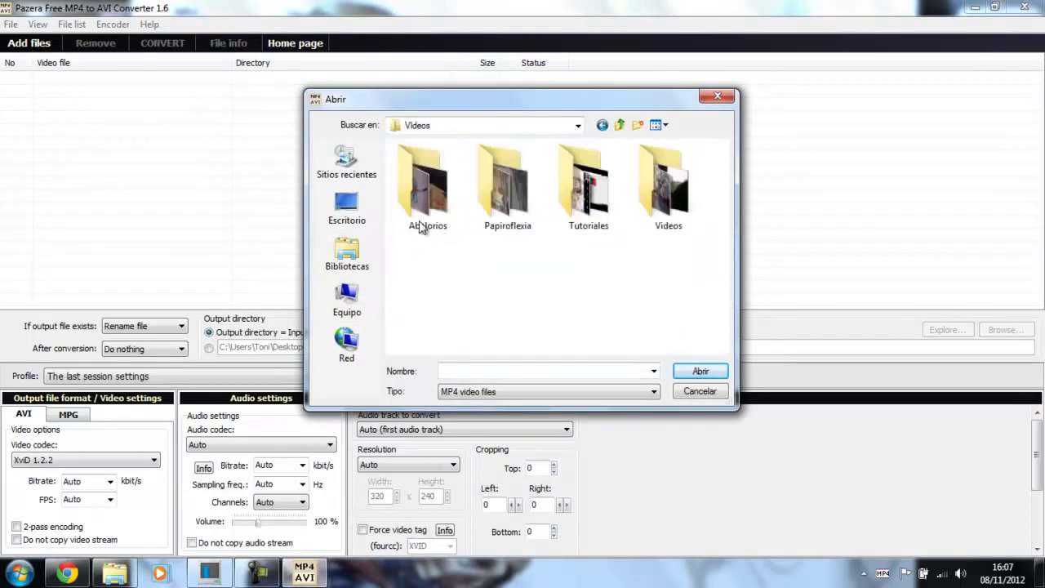
{"action": "double_click", "coordinate": [504, 189]}
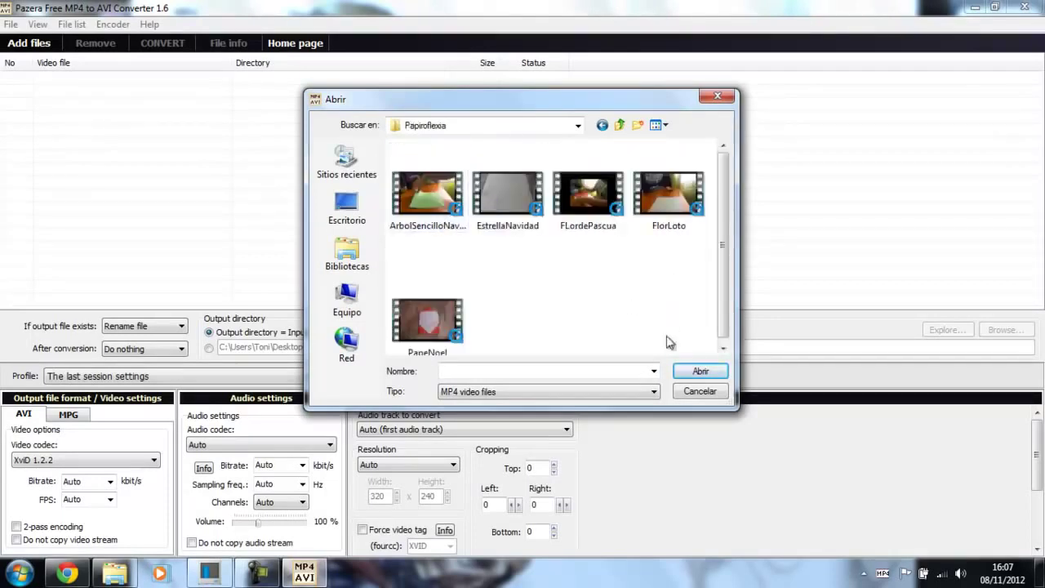
- Switch the file type filter to all video files and back to MP4 video files
{"action": "left_click", "coordinate": [644, 393]}
{"action": "left_click", "coordinate": [647, 392]}
{"action": "left_click", "coordinate": [647, 391]}
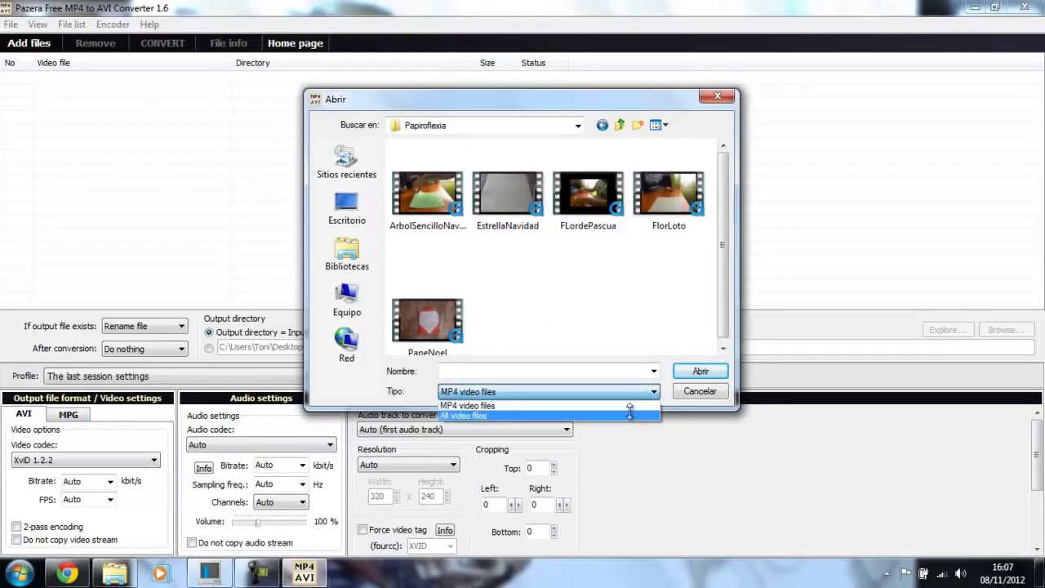
{"action": "left_click", "coordinate": [630, 414]}
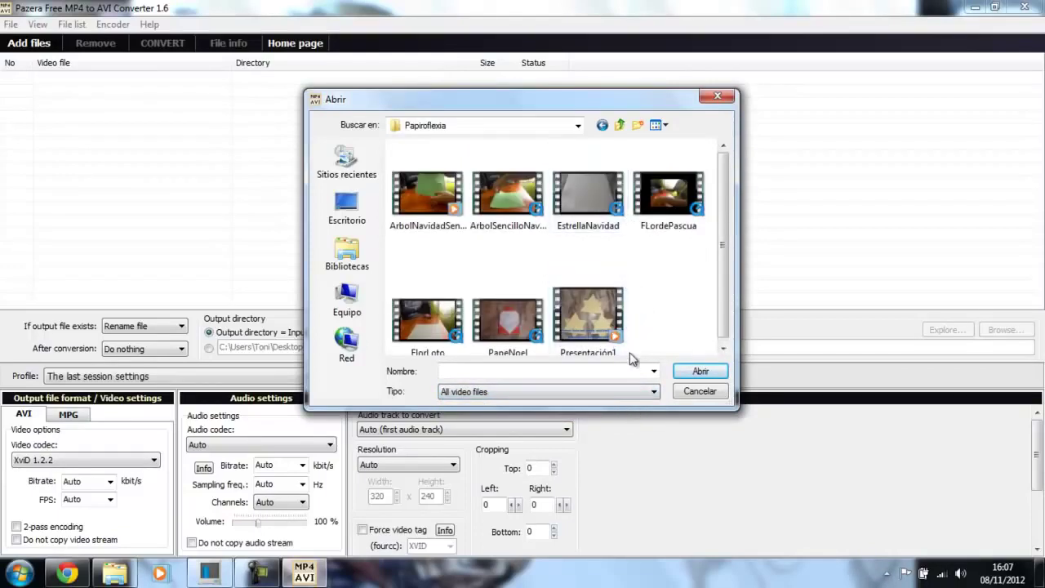
{"action": "left_click", "coordinate": [641, 392]}
{"action": "left_click", "coordinate": [628, 406]}
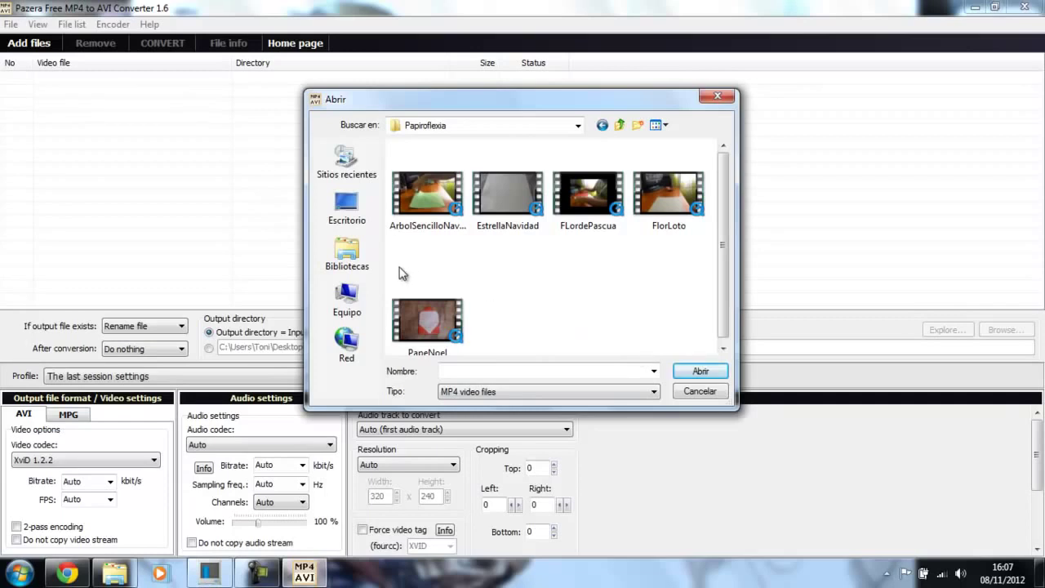
- Add the ArbolSencilloNavidad video to the conversion list
{"action": "left_click", "coordinate": [427, 188]}
{"action": "double_click", "coordinate": [427, 188]}
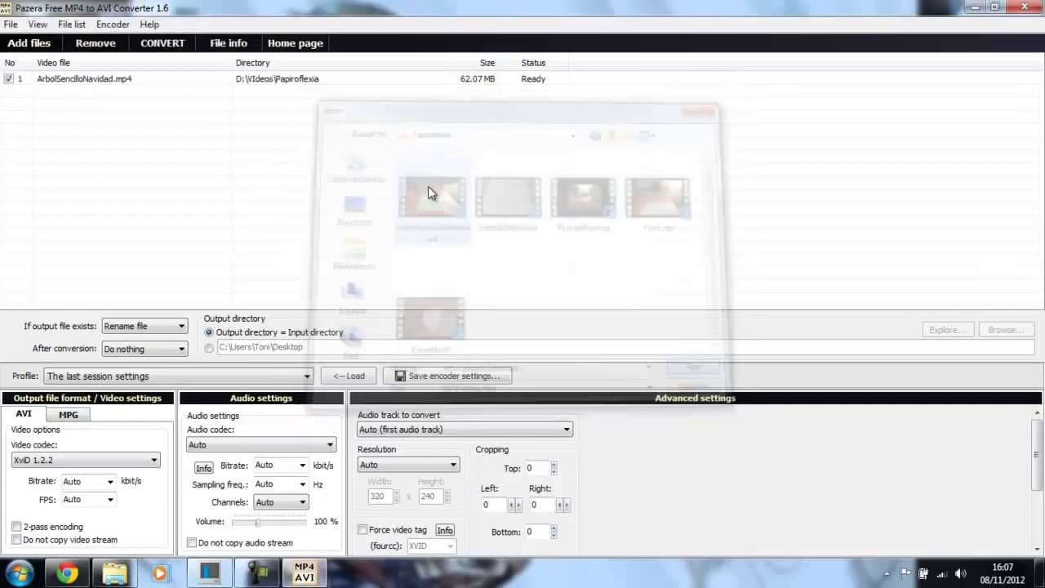
- Add EstrellaNavidad, FLordePascua and FlorLoto together from the Papiroflexia folder to the conversion list
{"action": "left_click", "coordinate": [32, 45]}
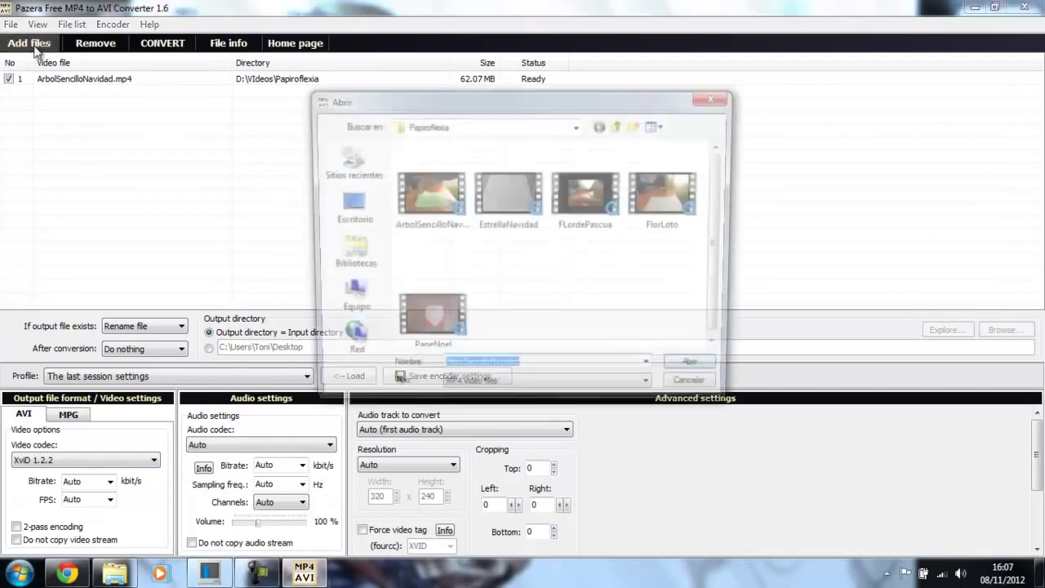
{"action": "left_click_drag", "start_coordinate": [500, 269], "coordinate": [679, 193]}
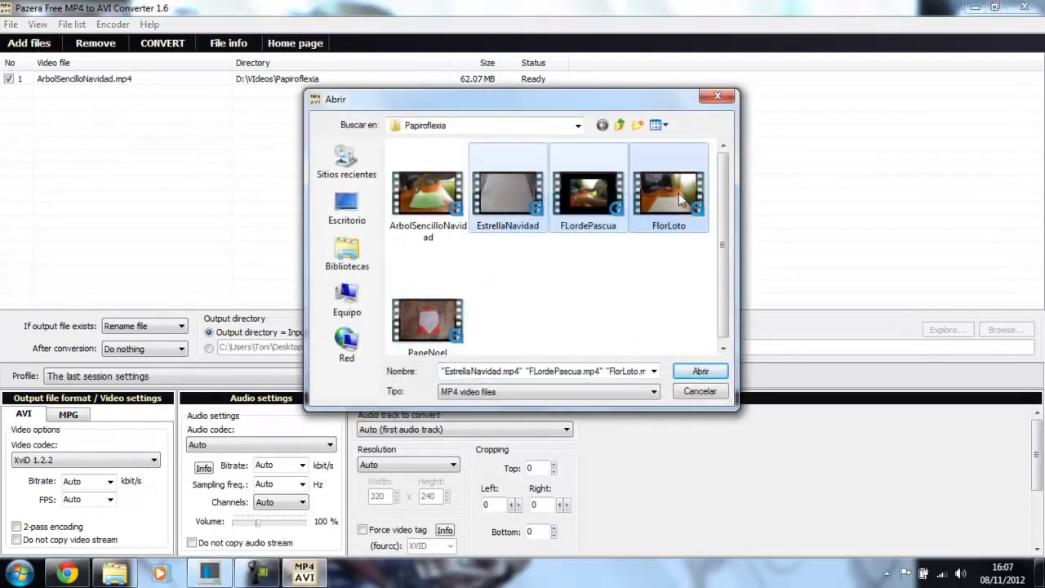
{"action": "left_click", "coordinate": [577, 257]}
{"action": "left_click_drag", "start_coordinate": [496, 263], "coordinate": [741, 181]}
{"action": "left_click", "coordinate": [684, 371]}
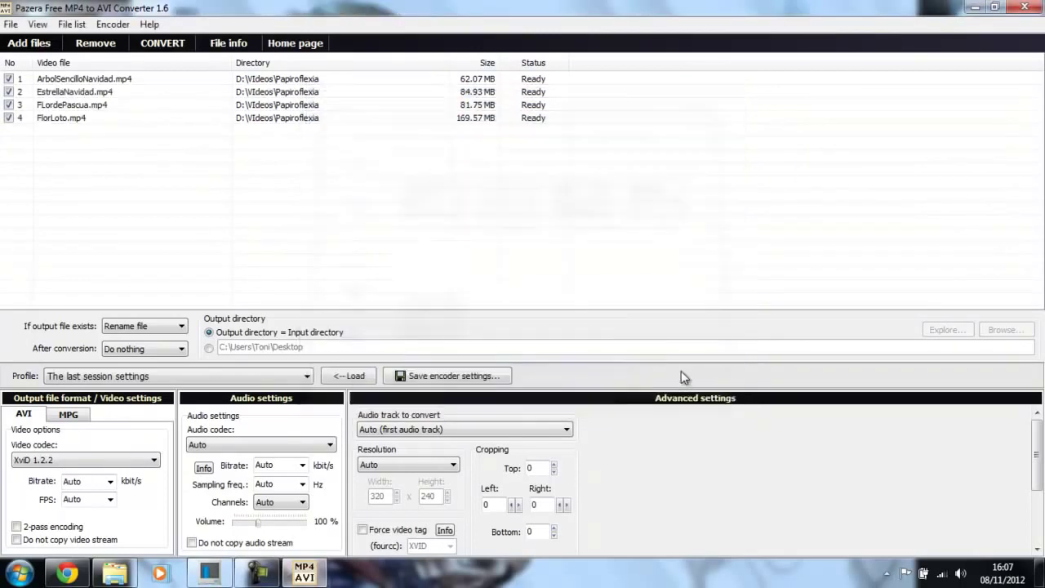
- Exclude EstrellaNavidad.mp4, FLordePascua.mp4 and FlorLoto.mp4 from the conversion, keeping only ArbolSencilloNavidad.mp4 checked
{"action": "left_click", "coordinate": [8, 105]}
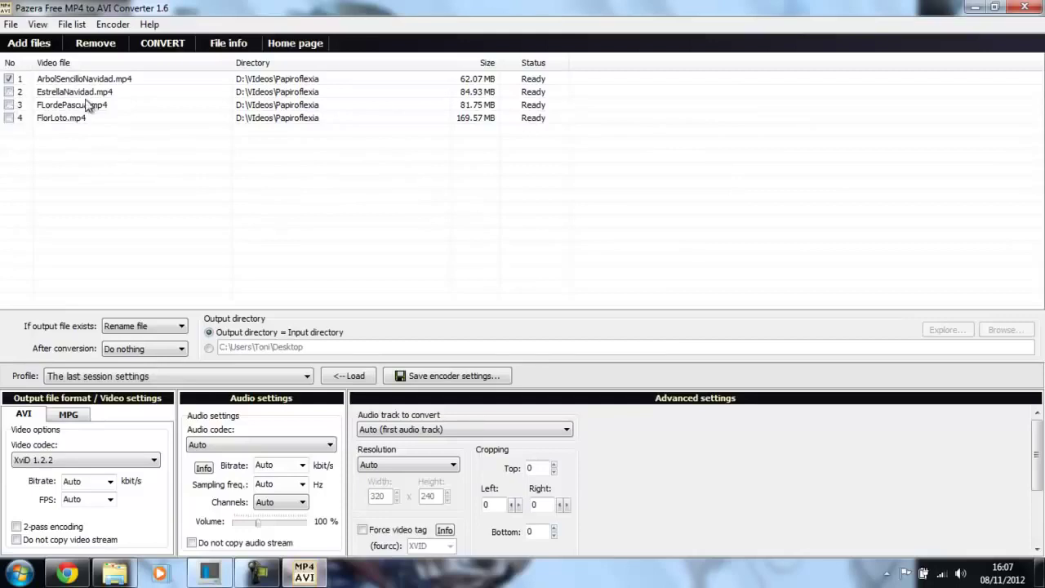
{"action": "left_click", "coordinate": [8, 91]}
{"action": "left_click", "coordinate": [9, 105]}
{"action": "left_click", "coordinate": [9, 118]}
- Set the output directory to the custom folder path instead of the input directory
{"action": "left_click", "coordinate": [209, 347]}
{"action": "left_click", "coordinate": [209, 332]}
{"action": "left_click", "coordinate": [209, 347]}
{"action": "left_click", "coordinate": [209, 332]}
{"action": "left_click", "coordinate": [209, 348]}
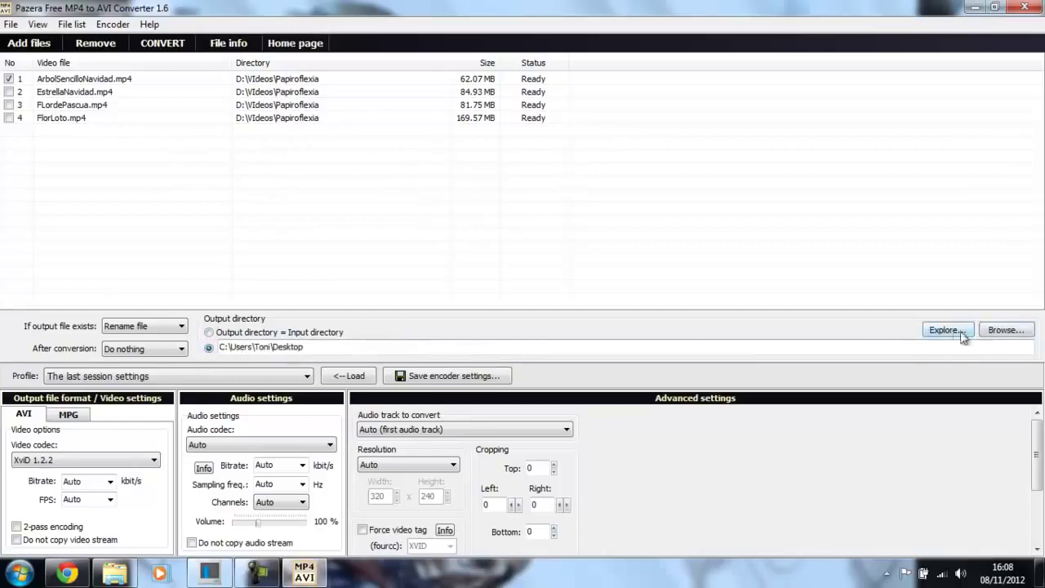
- Set the output directory to the VIdeos folder on the DATA (D:) drive
{"action": "left_click", "coordinate": [835, 349]}
{"action": "double_click", "coordinate": [834, 349]}
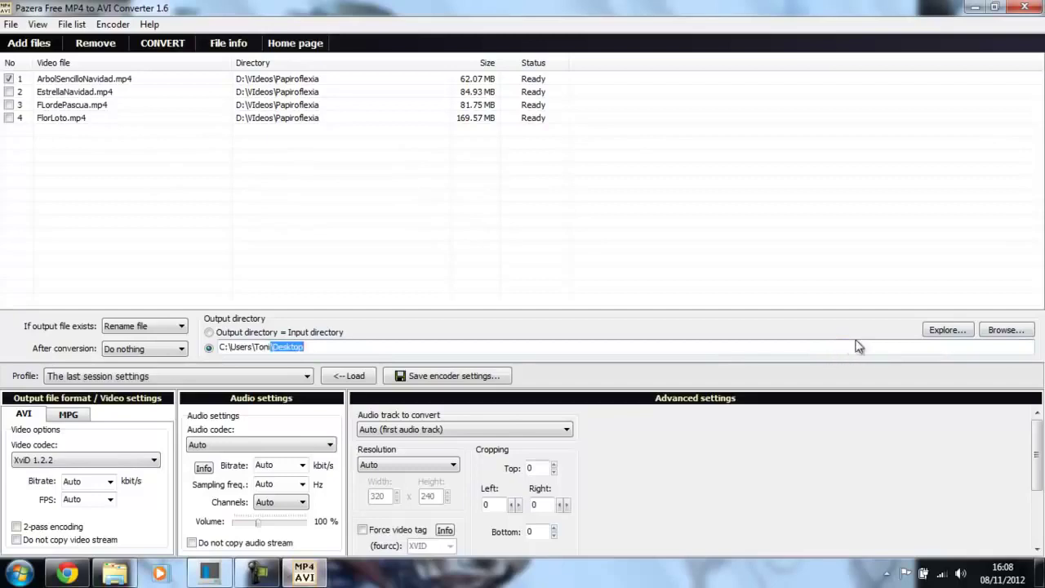
{"action": "left_click", "coordinate": [991, 332]}
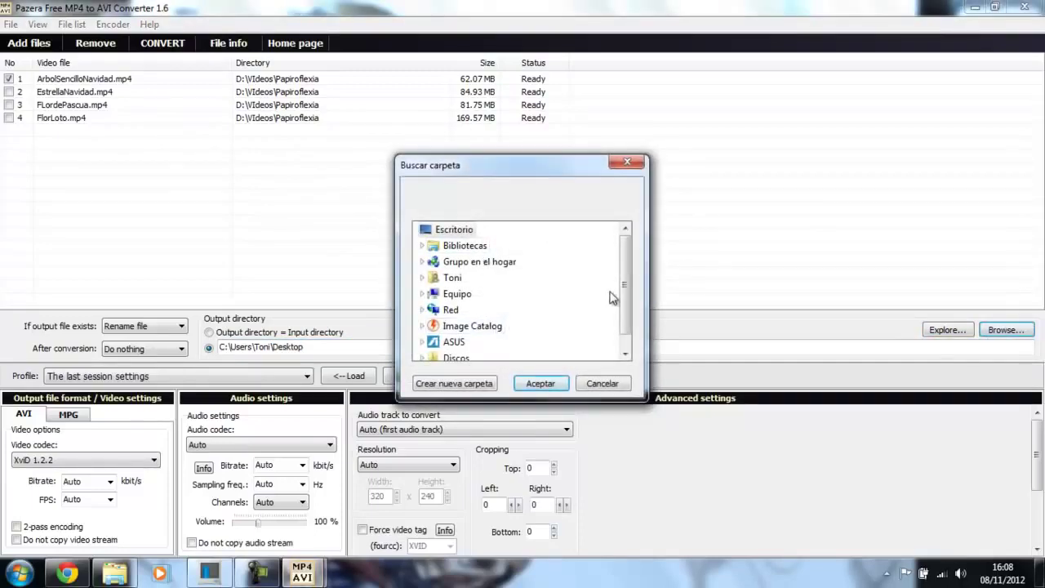
{"action": "scroll", "coordinate": [618, 295], "scroll_direction": "down", "scroll_amount": 1}
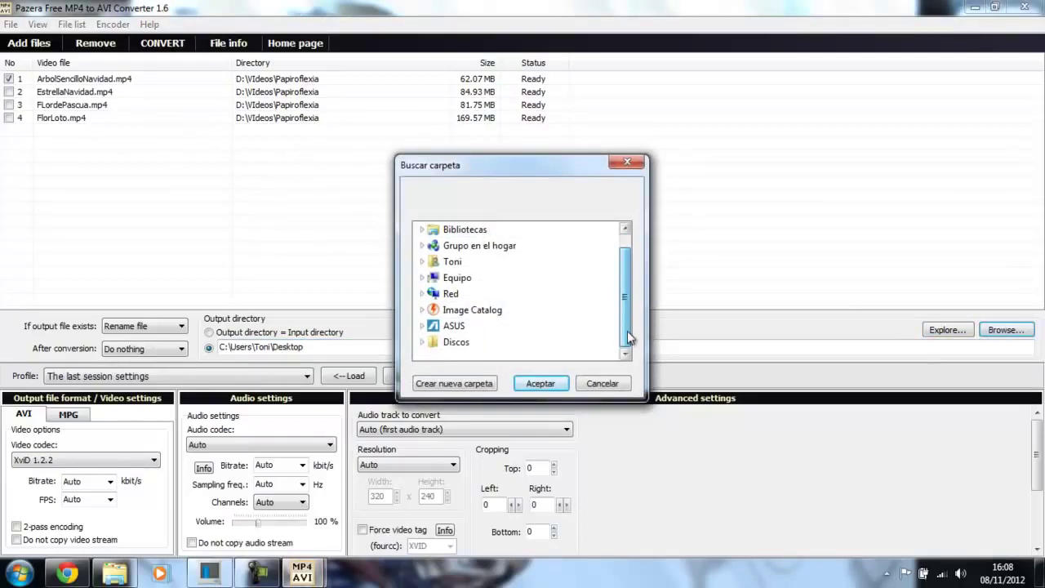
{"action": "left_click", "coordinate": [463, 283]}
{"action": "left_click", "coordinate": [474, 325]}
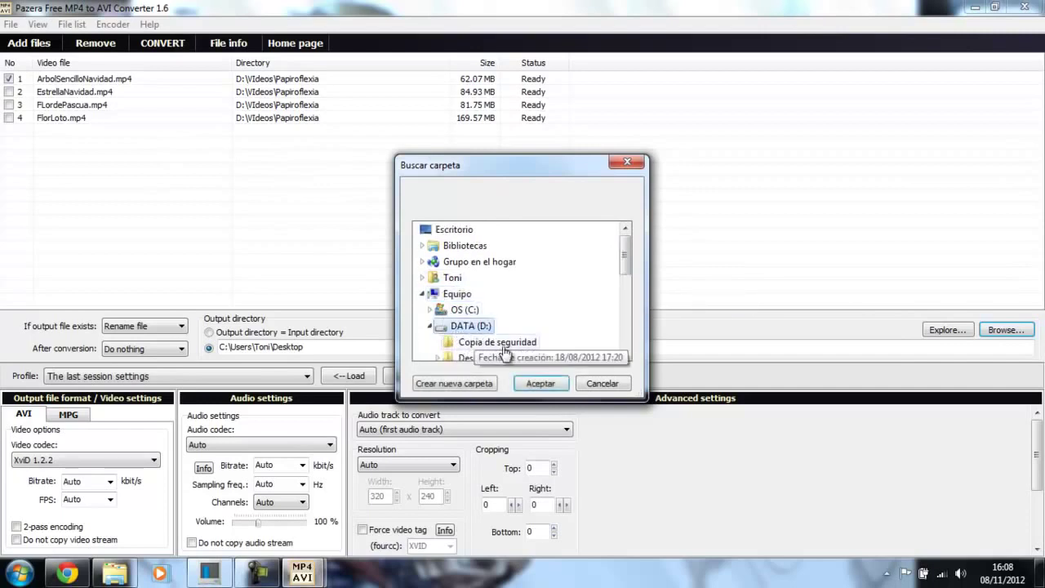
{"action": "left_click_drag", "start_coordinate": [624, 249], "coordinate": [625, 298]}
{"action": "left_click", "coordinate": [485, 300]}
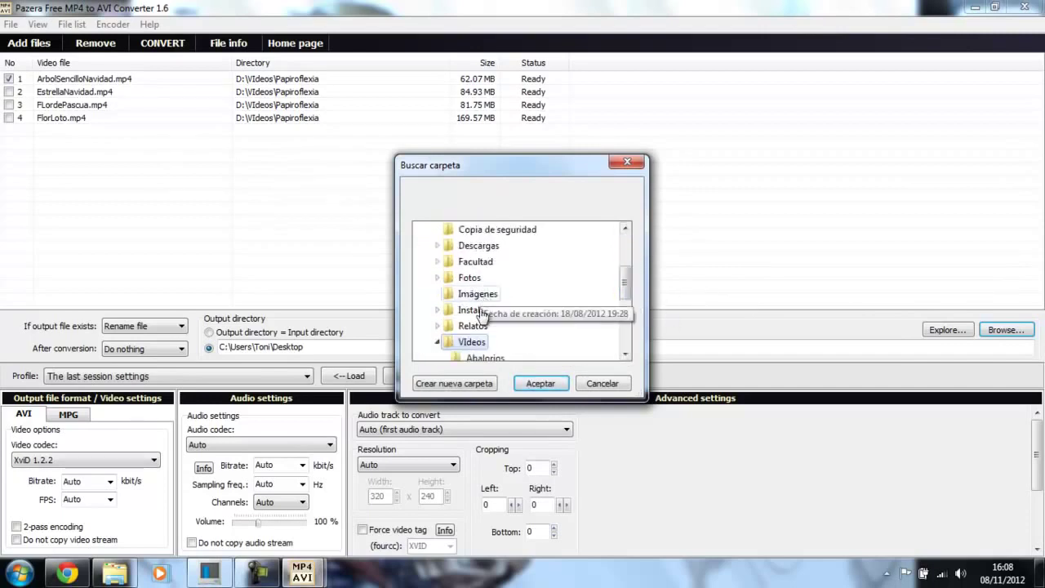
{"action": "left_click", "coordinate": [541, 381]}
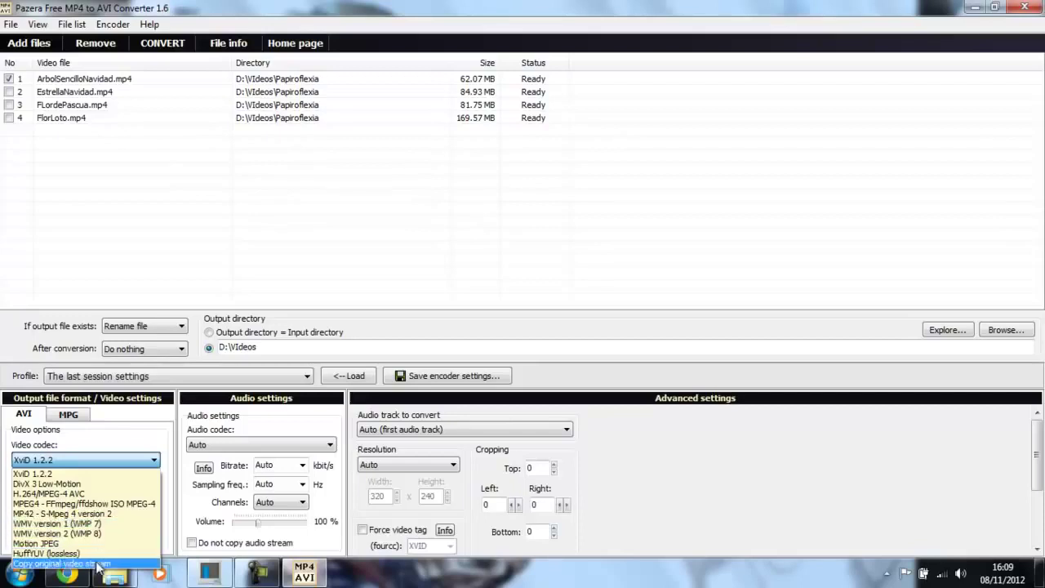
- Convert ArbolSencilloNavidad.mp4 to AVI with the XviD 1.2.2 video codec and the Auto audio codec, closing the conversion window when done
{"action": "left_click", "coordinate": [114, 464]}
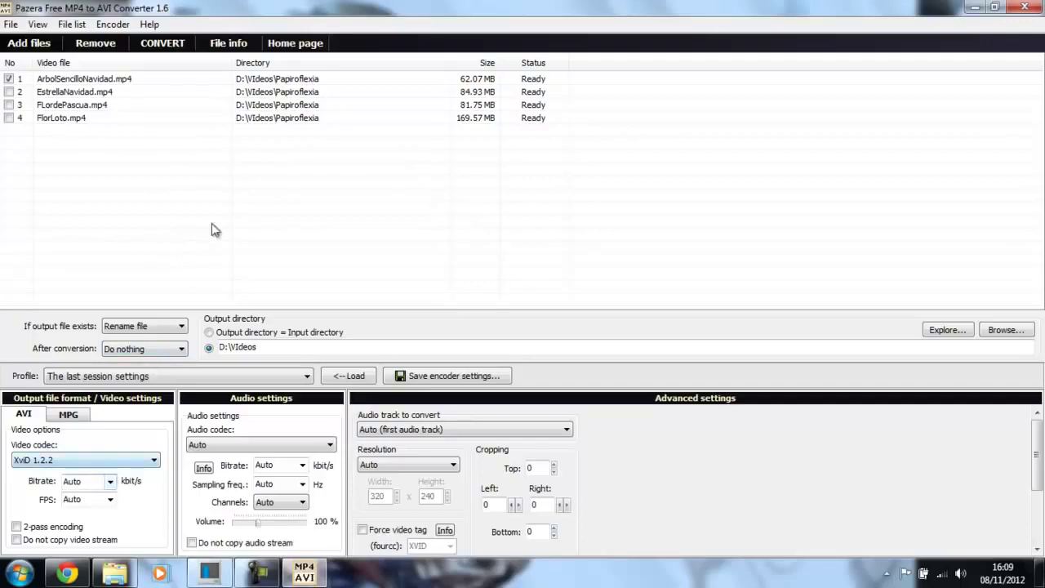
{"action": "left_click", "coordinate": [162, 43]}
{"action": "left_click", "coordinate": [310, 449]}
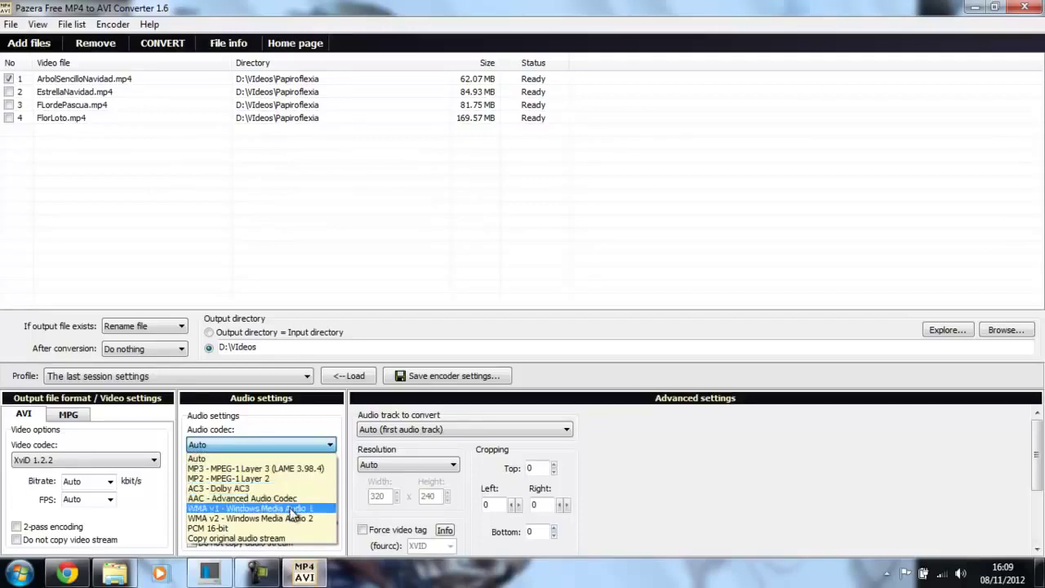
{"action": "left_click", "coordinate": [291, 460]}
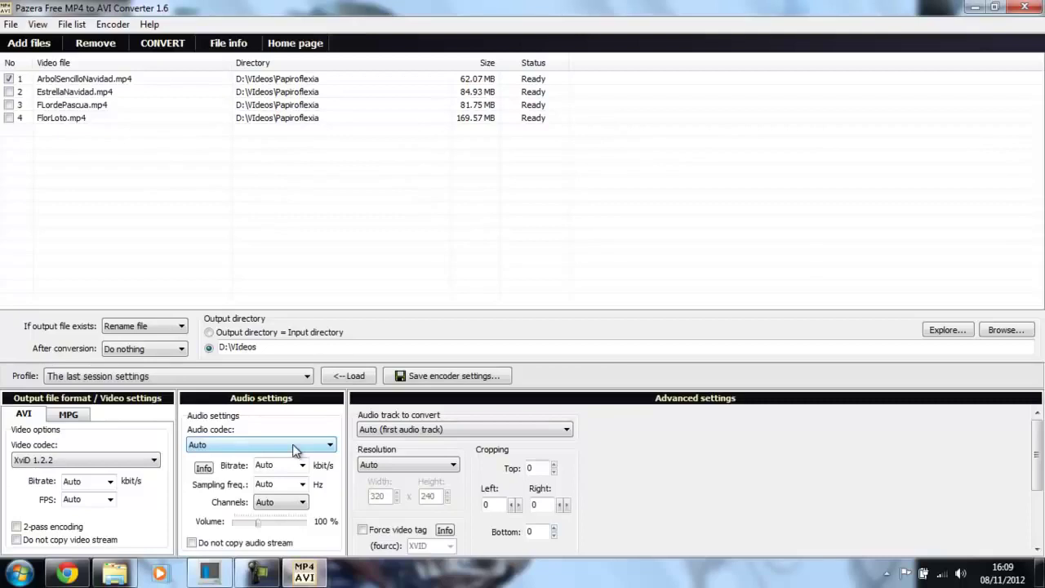
{"action": "left_click", "coordinate": [167, 45]}
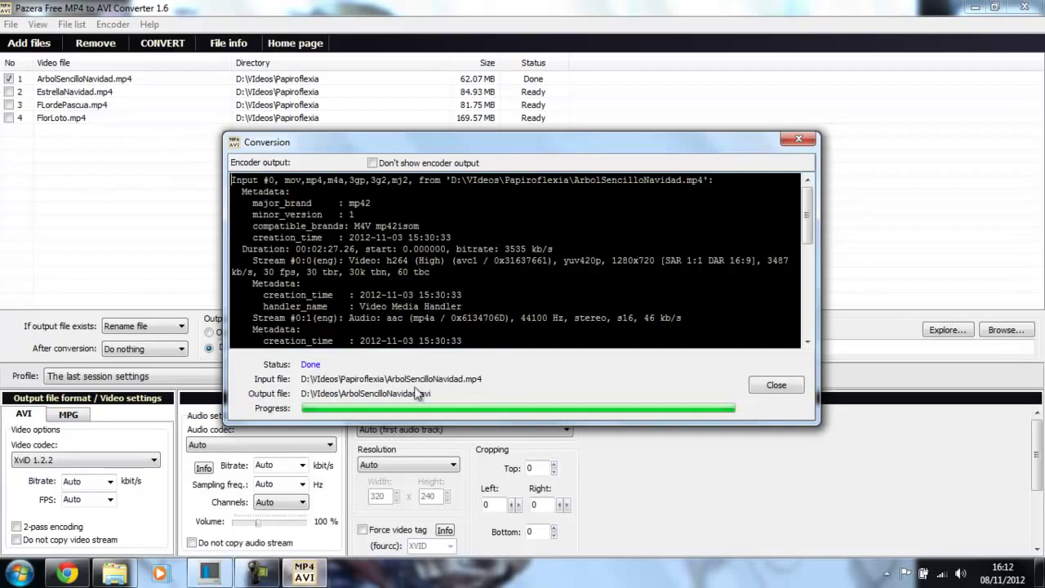
{"action": "left_click", "coordinate": [772, 385]}
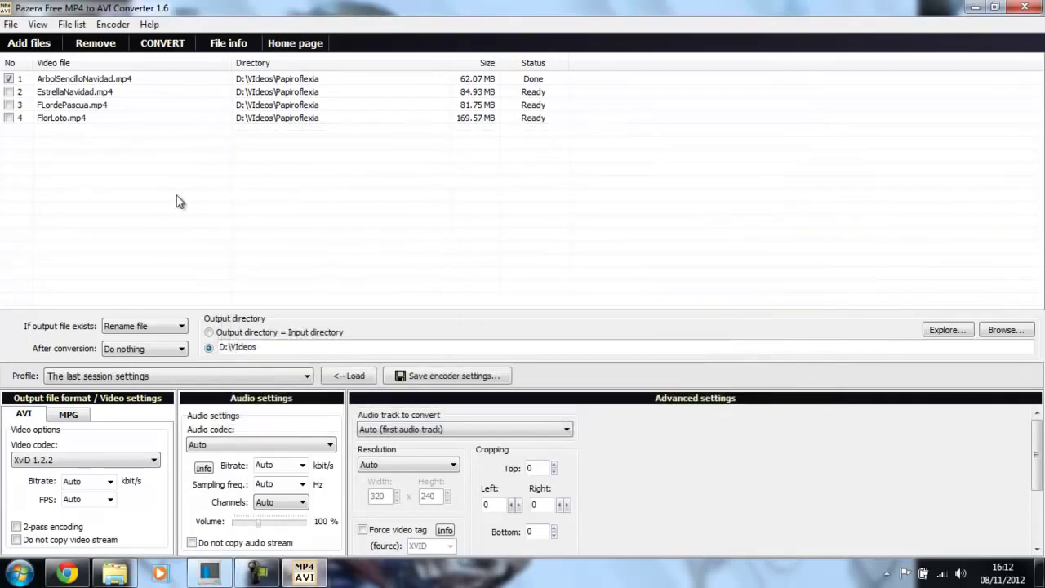
- Switch to Windows Explorer and play the converted ArbolSencilloNavidad video from D:\VIdeos, skipping ahead to check it before closing the player
{"action": "mouse_move", "coordinate": [114, 571]}
{"action": "left_click", "coordinate": [124, 457]}
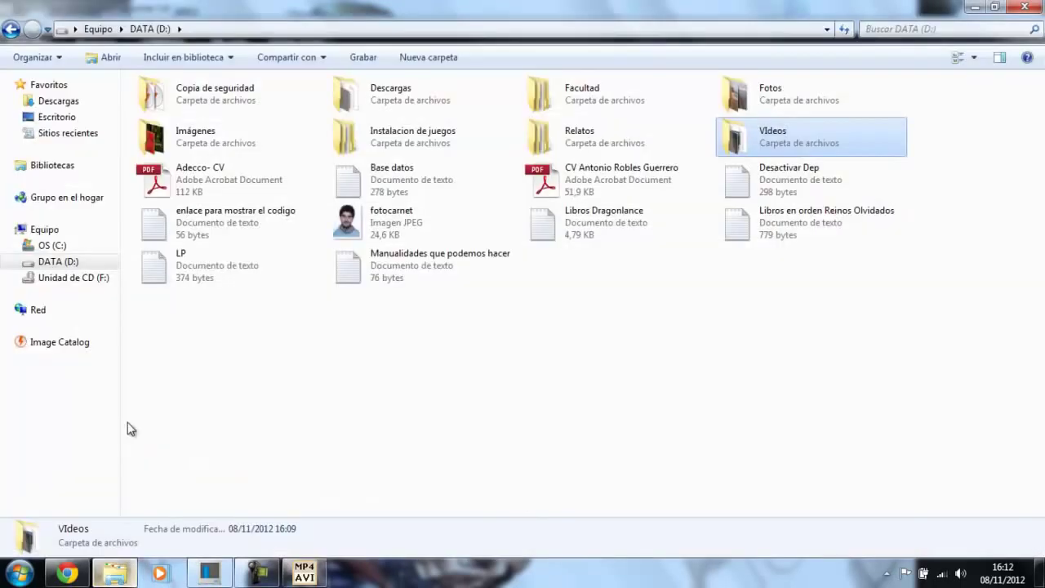
{"action": "double_click", "coordinate": [765, 145]}
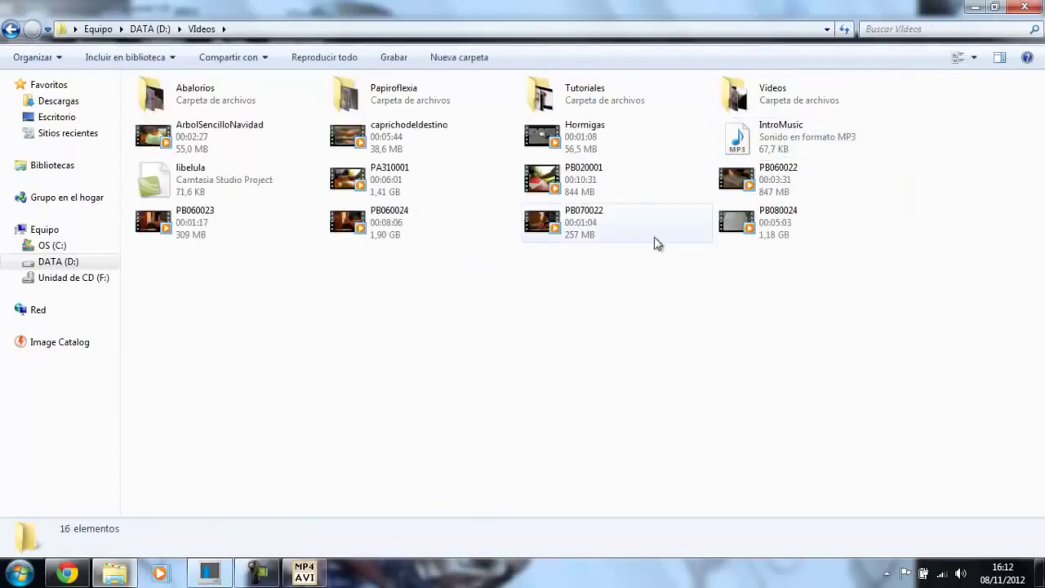
{"action": "left_click", "coordinate": [208, 133]}
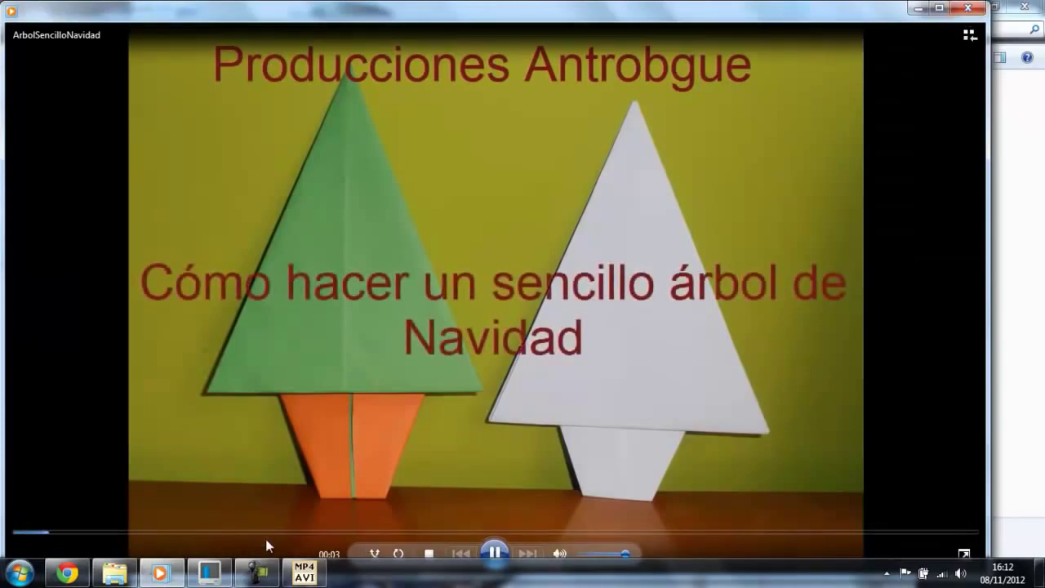
{"action": "left_click", "coordinate": [301, 531]}
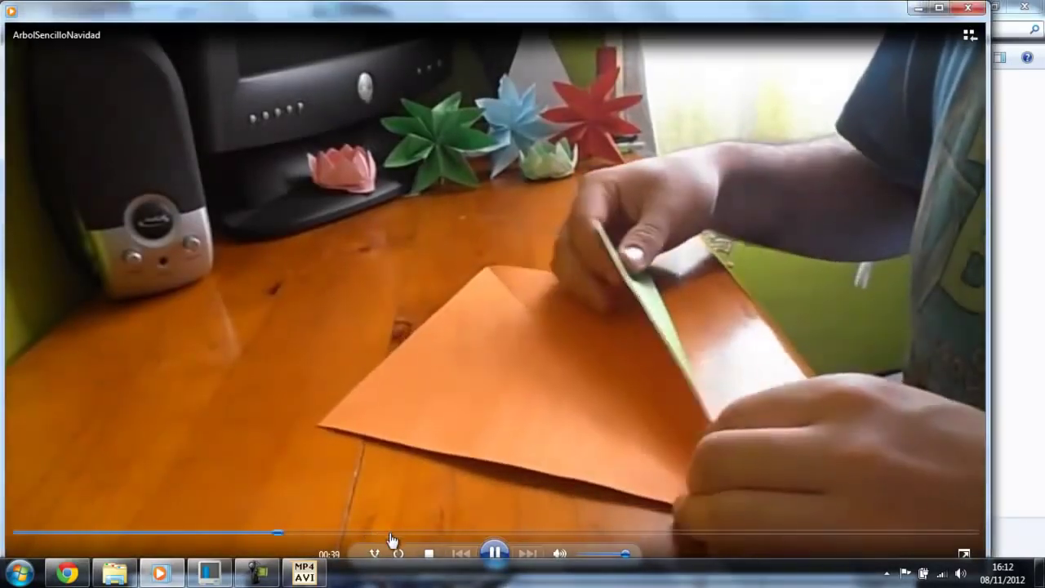
{"action": "key", "text": "alt+F4"}
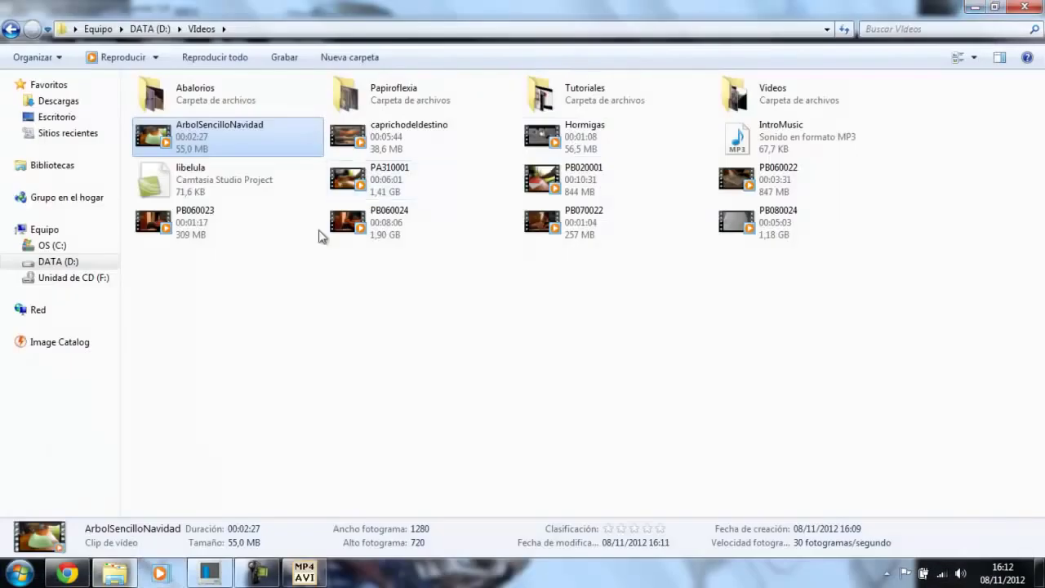
- Open the Papiroflexia folder and select the original ArbolSencilloNavidad MP4 to view its file details
{"action": "double_click", "coordinate": [371, 91]}
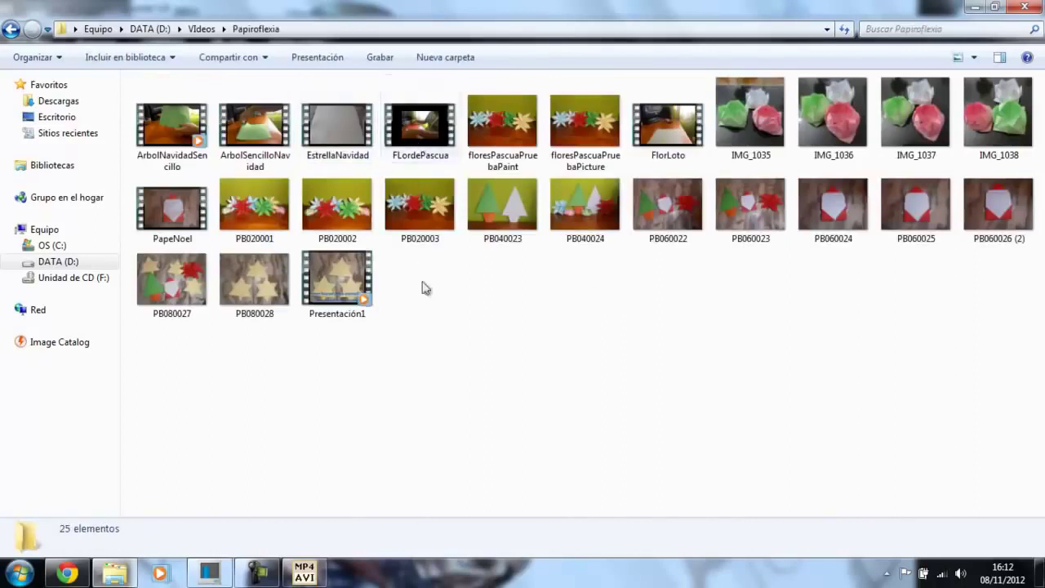
{"action": "left_click", "coordinate": [172, 126]}
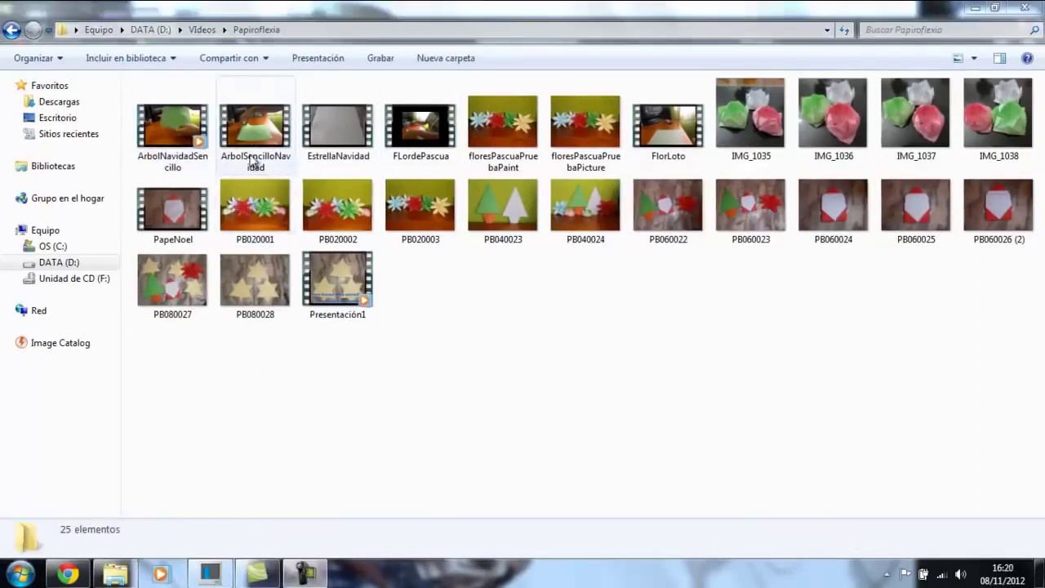
{"action": "left_click", "coordinate": [251, 144]}
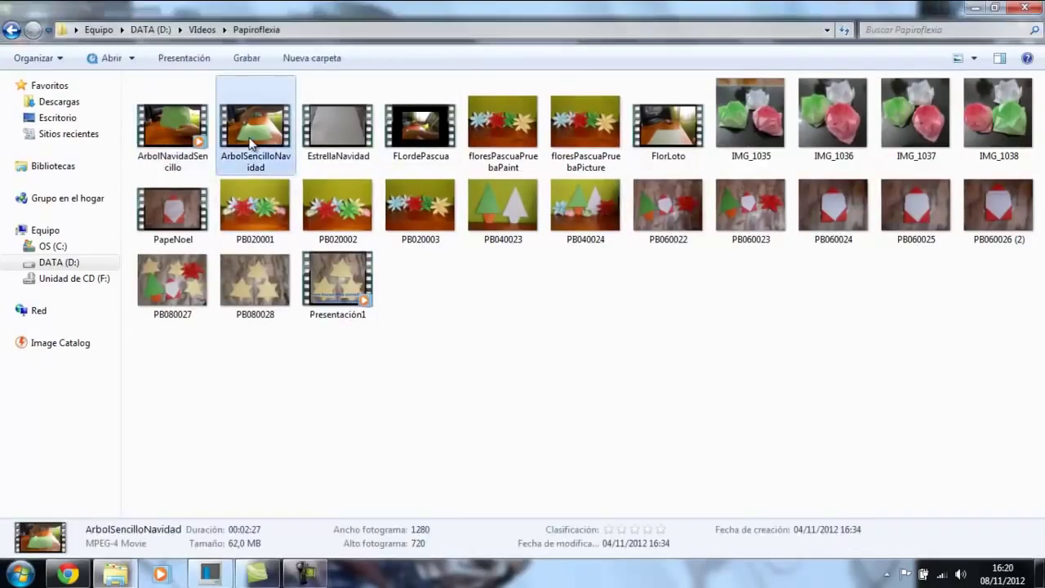